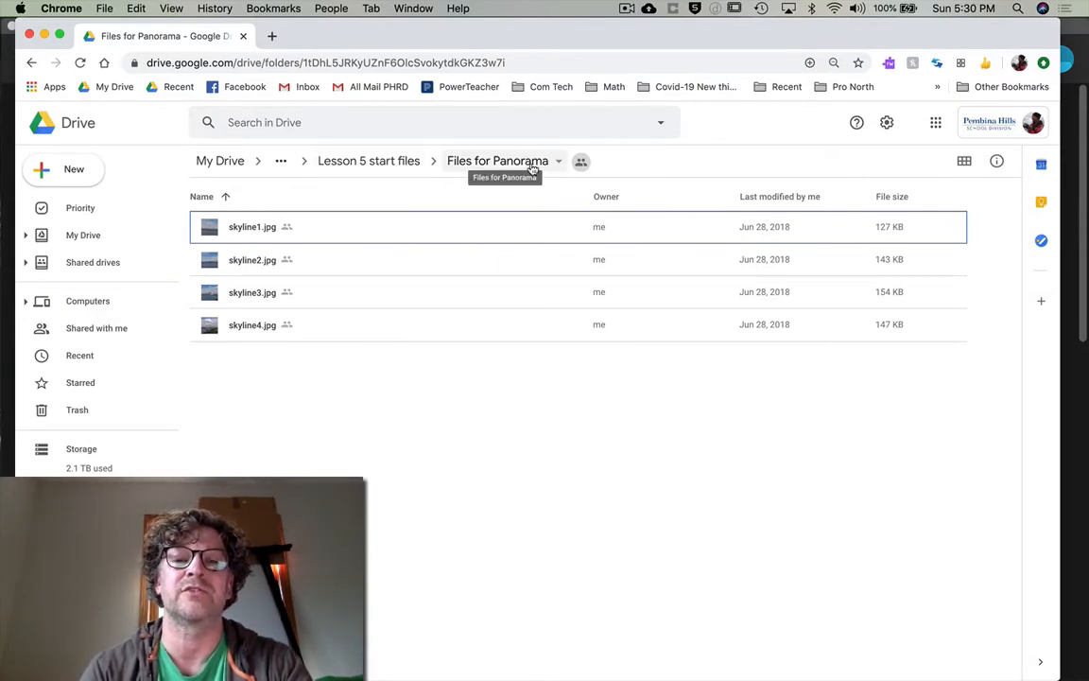
Step: Go back to the Lesson 5 start files folder and open its Files for Panorama subfolder
{"action": "left_click", "coordinate": [381, 162]}
{"action": "double_click", "coordinate": [274, 260]}
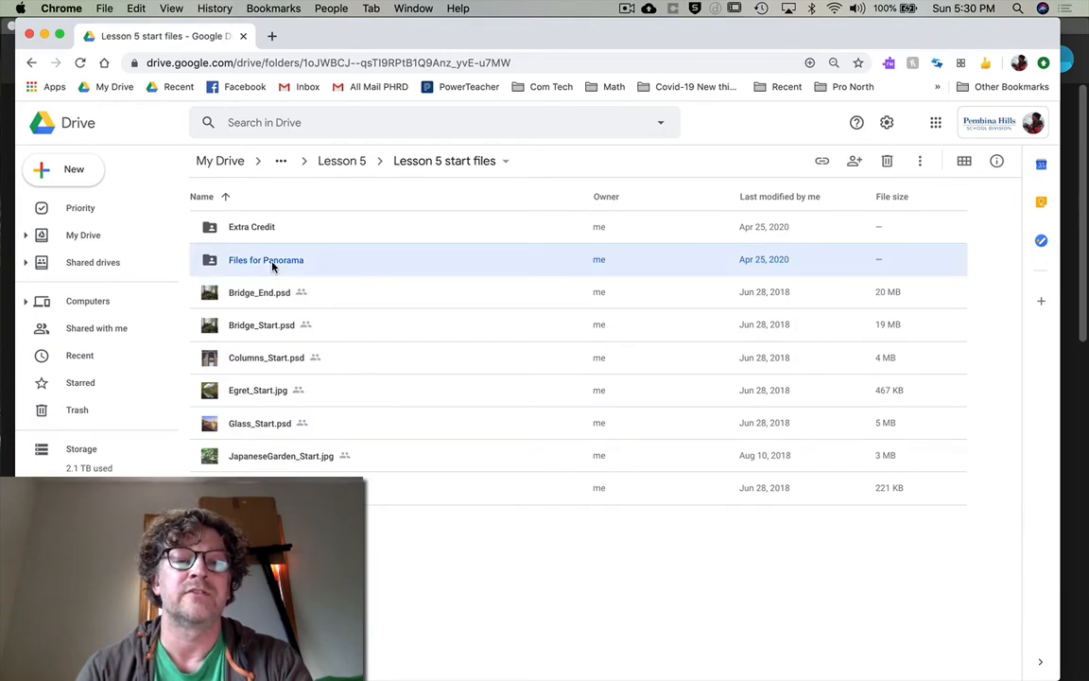
Step: Switch to Photoshop and load skyline1.jpg through skyline4.jpg from Downloads as the Photomerge source files
{"action": "key", "text": "super+Tab"}
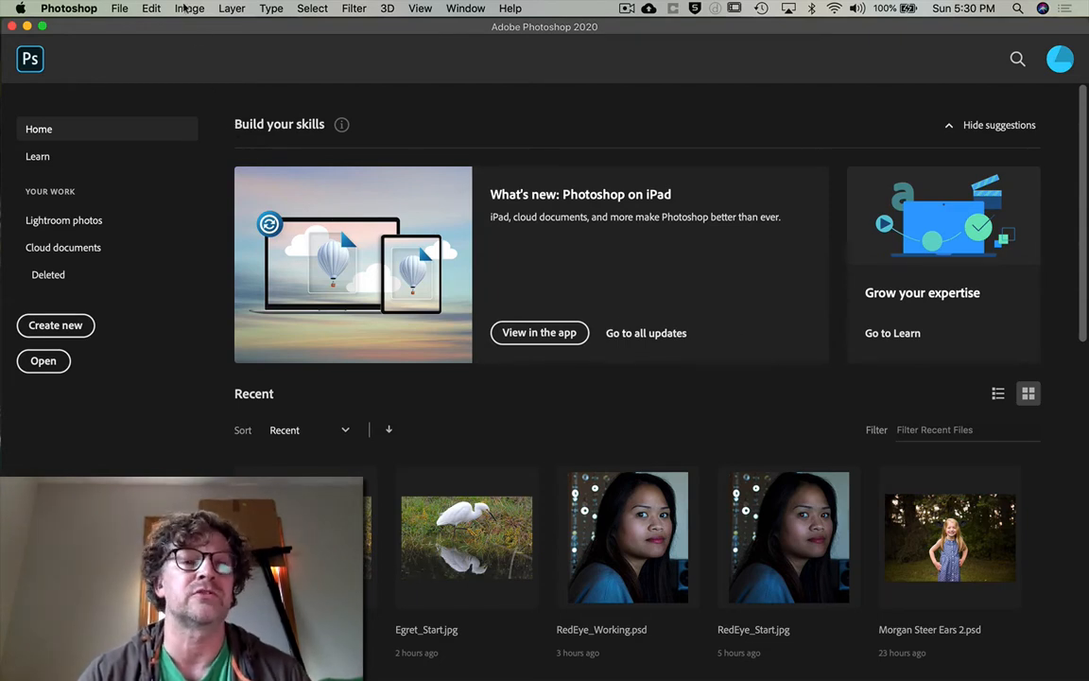
{"action": "left_click", "coordinate": [119, 8]}
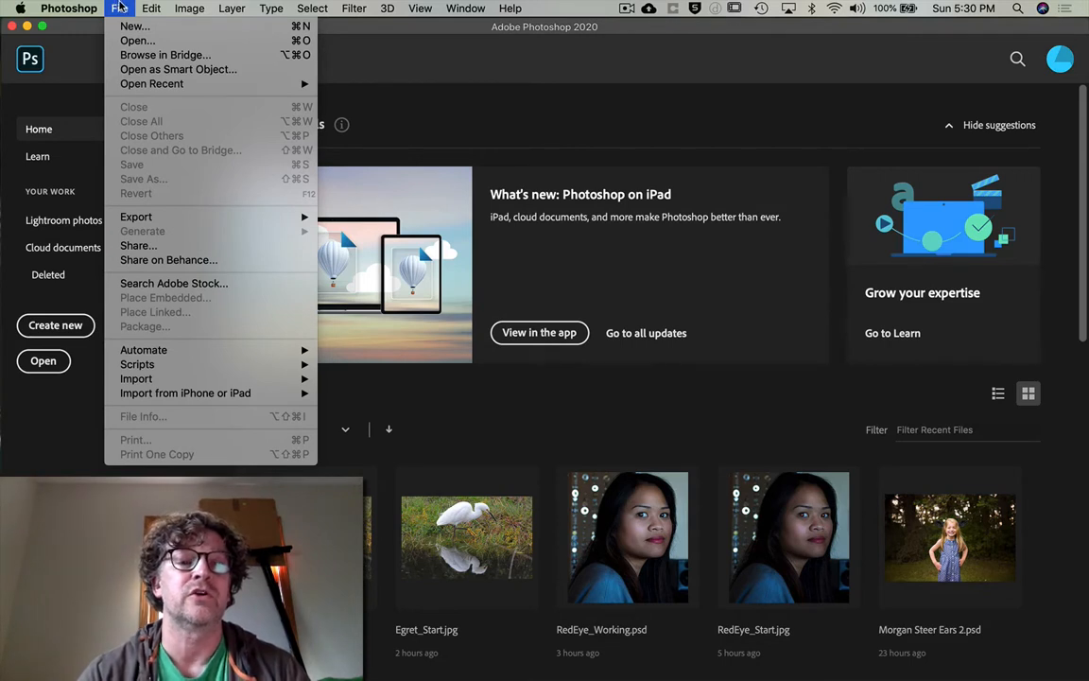
{"action": "mouse_move", "coordinate": [167, 353]}
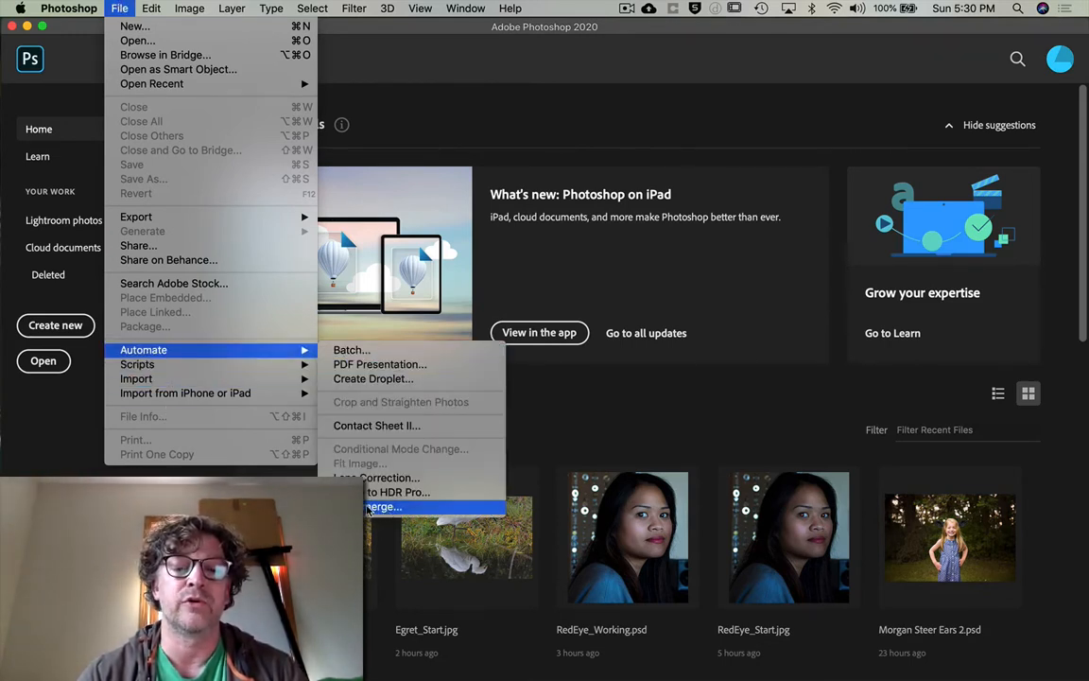
{"action": "left_click", "coordinate": [369, 508]}
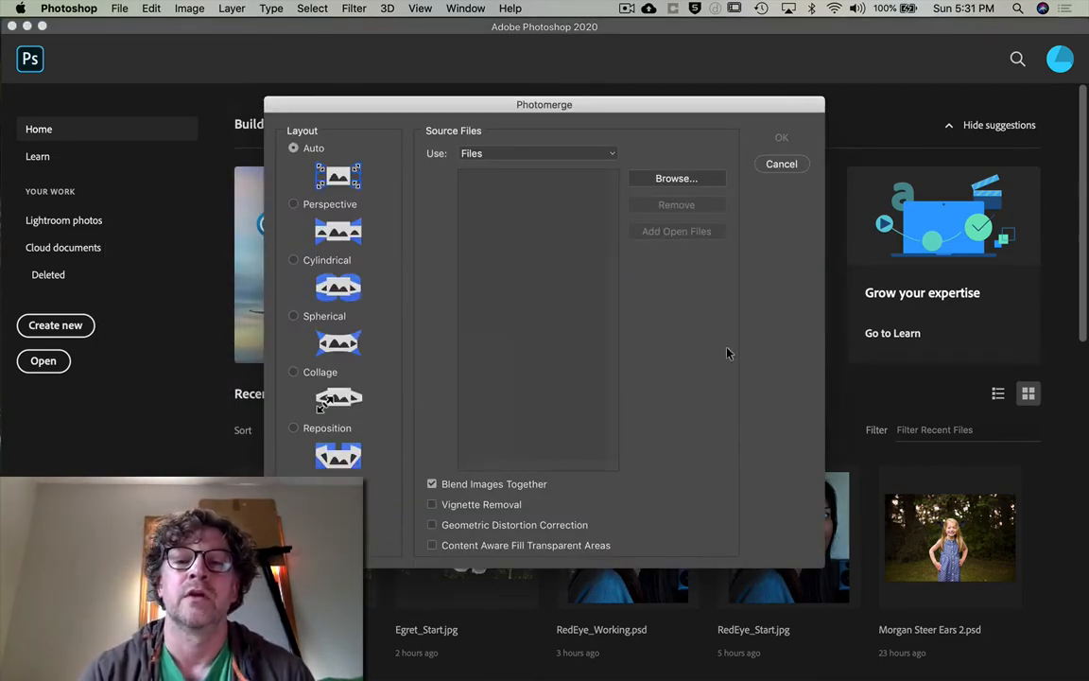
{"action": "left_click", "coordinate": [679, 180]}
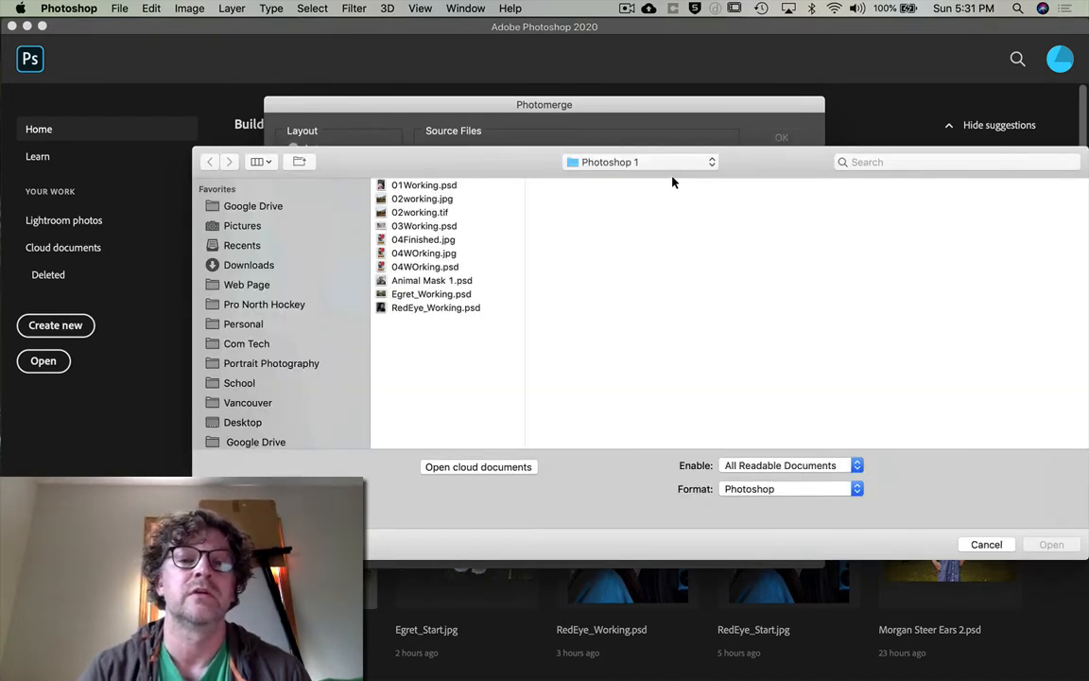
{"action": "left_click", "coordinate": [285, 268]}
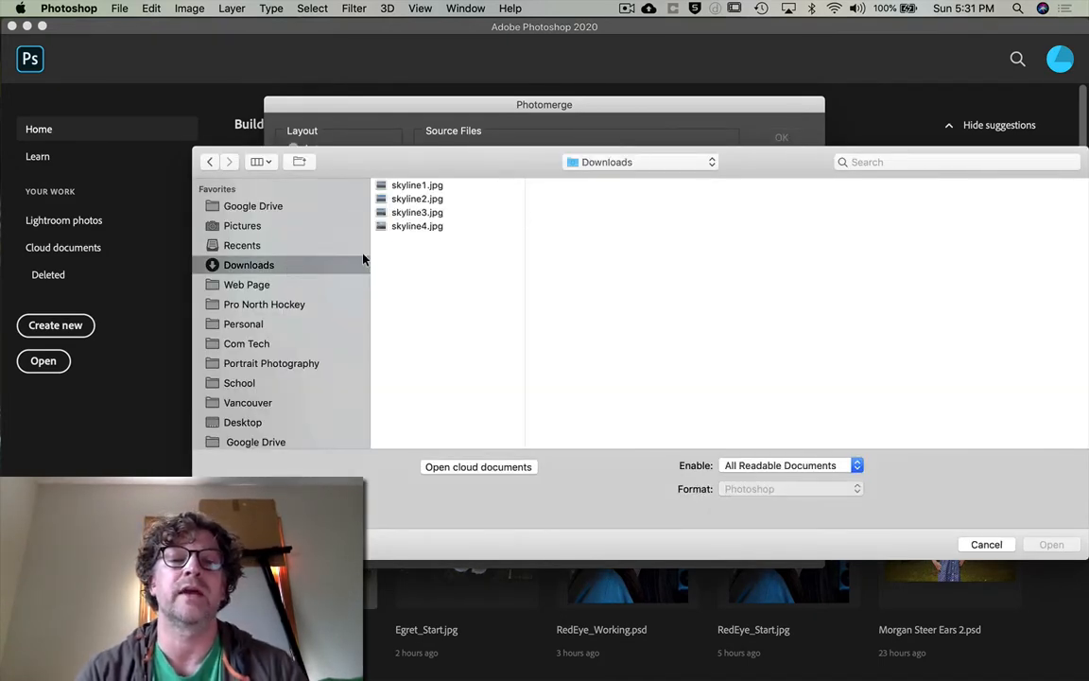
{"action": "left_click", "coordinate": [419, 187]}
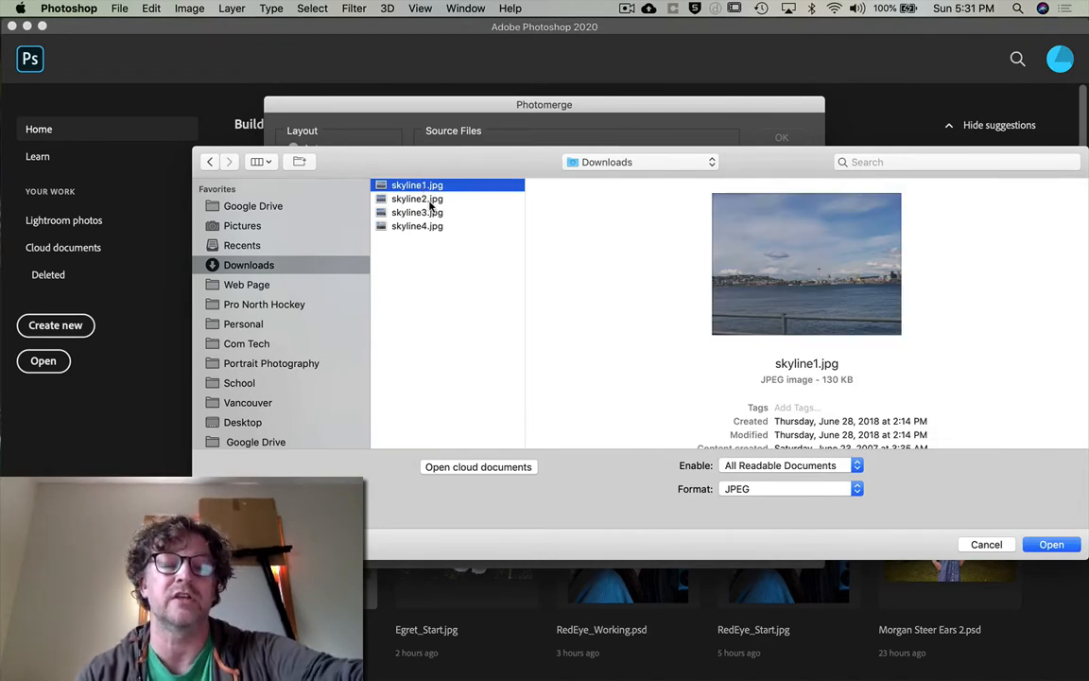
{"action": "left_click", "coordinate": [425, 227], "text": "shift"}
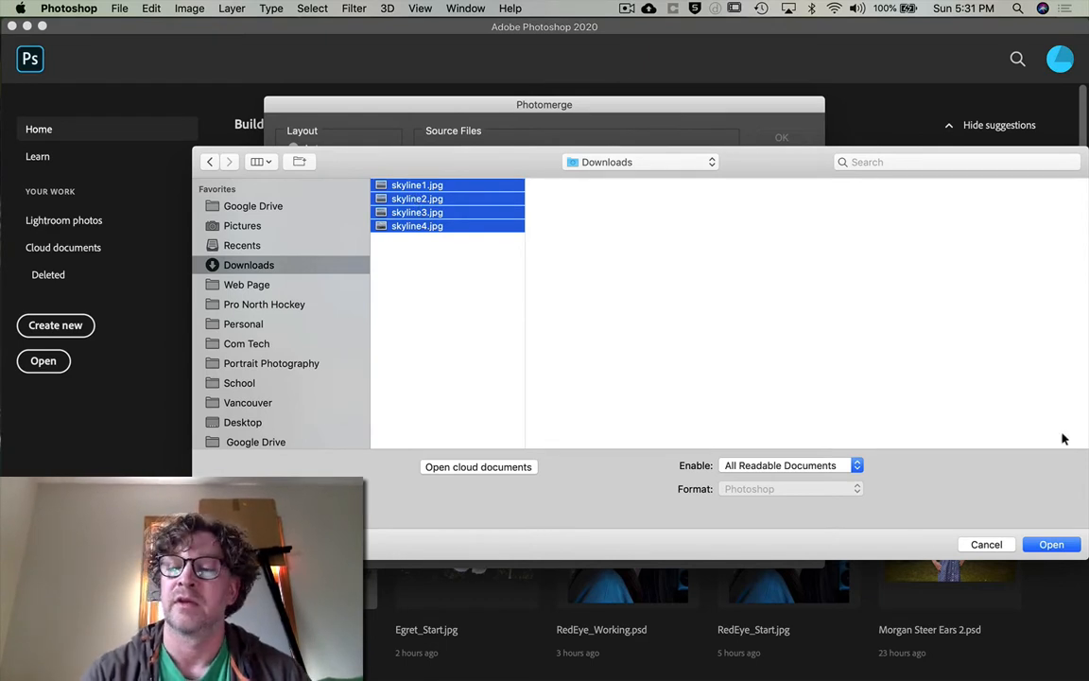
{"action": "left_click", "coordinate": [1050, 545]}
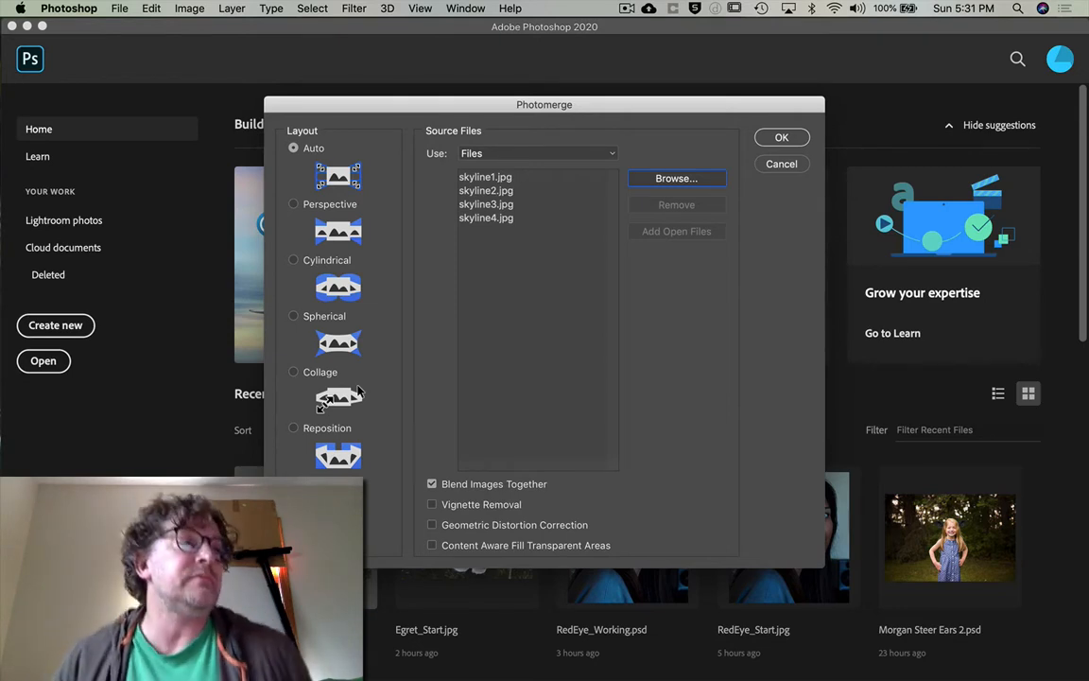
Step: Merge the skyline photos with the Perspective layout, enabling Vignette Removal, Geometric Distortion Correction and Content Aware Fill Transparent Areas
{"action": "left_click", "coordinate": [294, 204]}
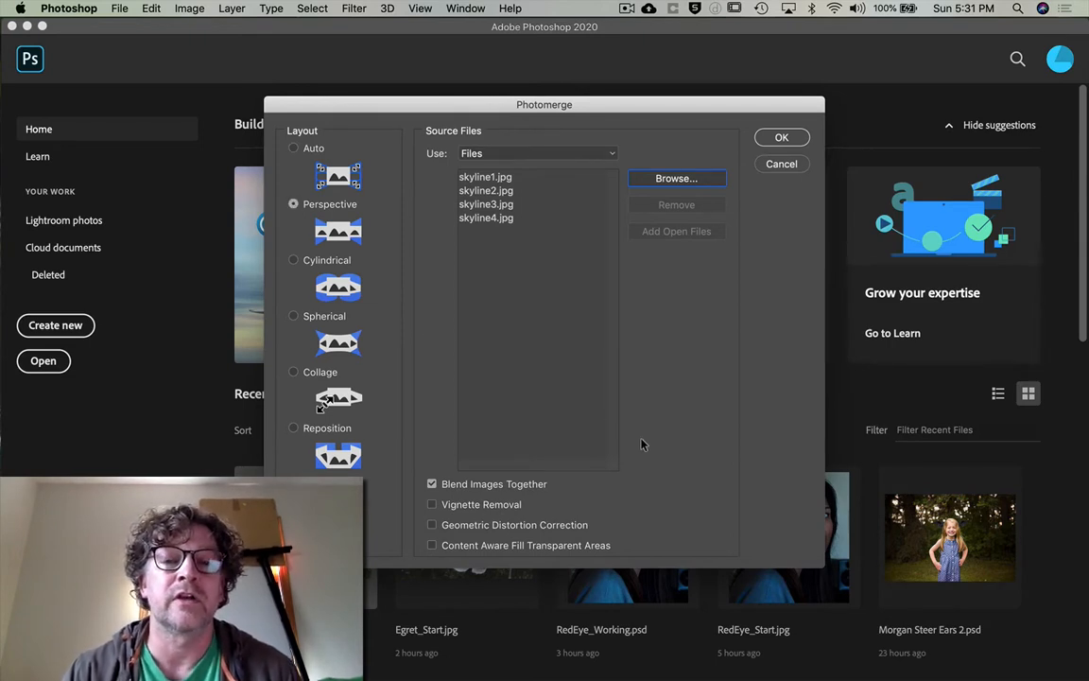
{"action": "left_click", "coordinate": [433, 505]}
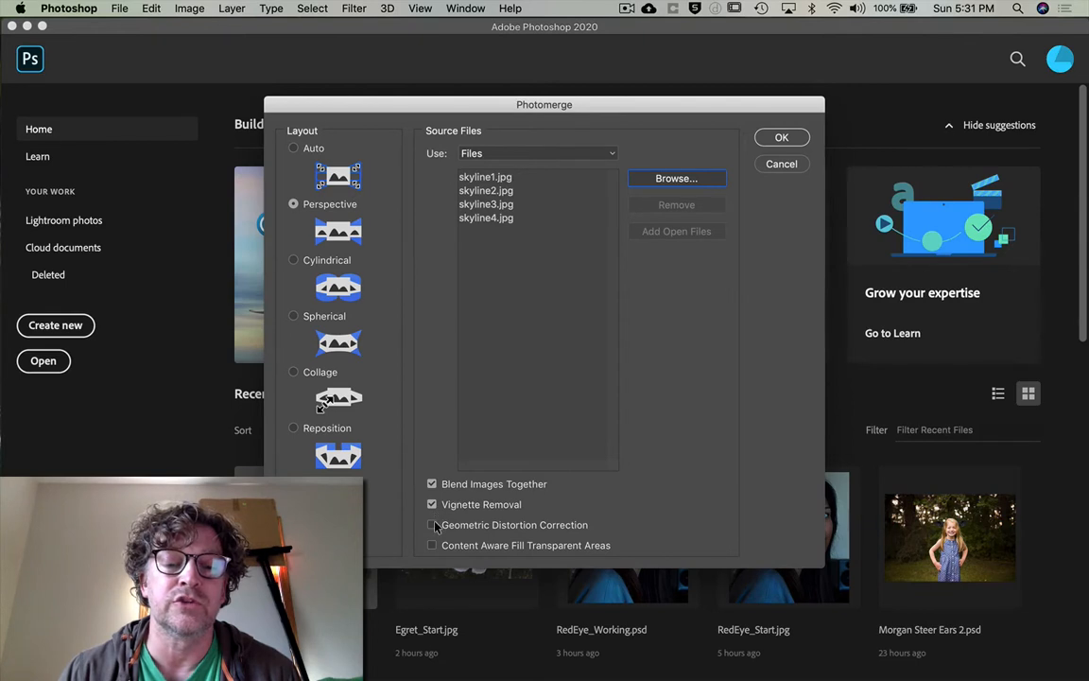
{"action": "left_click", "coordinate": [434, 524]}
{"action": "left_click", "coordinate": [433, 545]}
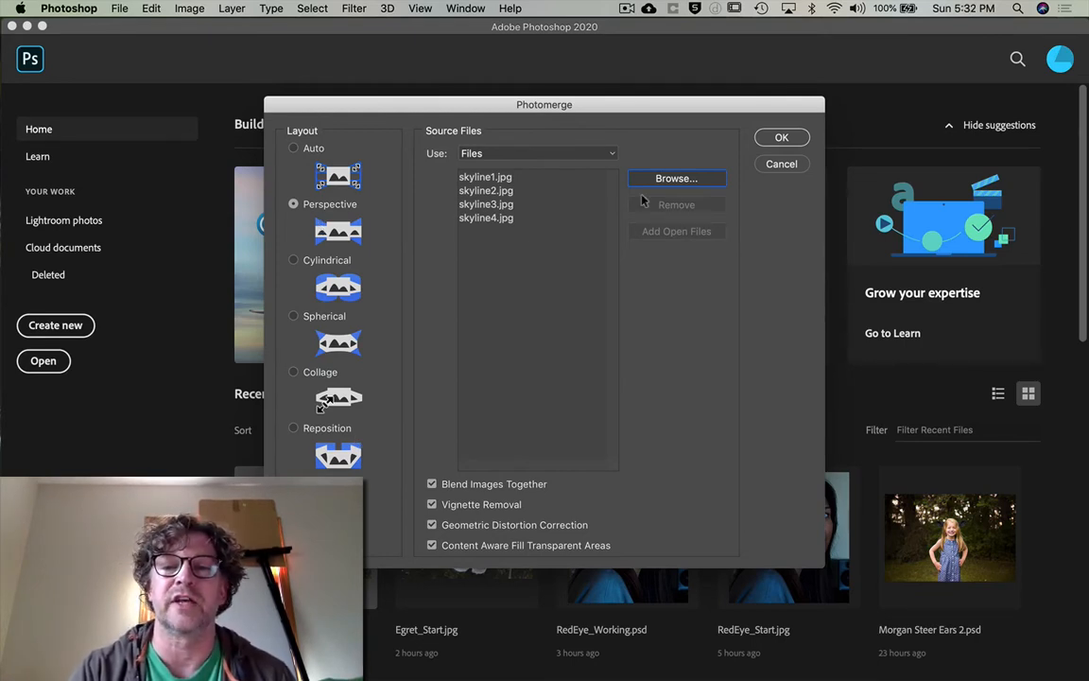
{"action": "left_click", "coordinate": [784, 139]}
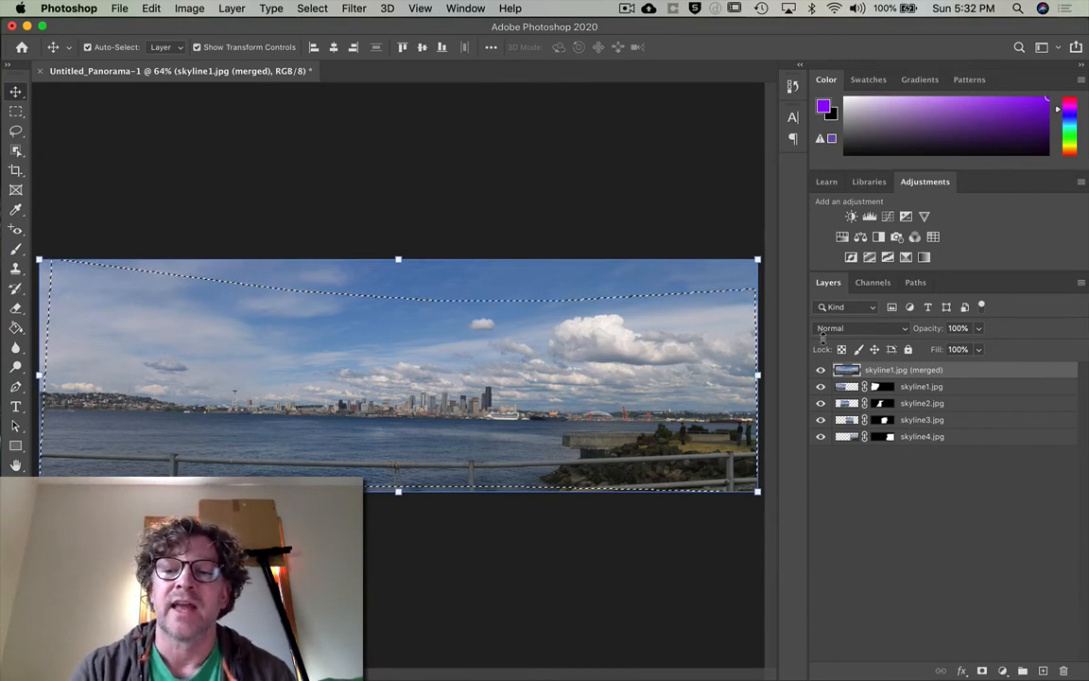
Step: Toggle the visibility of the merged skyline layer to compare the panorama with and without the filled edges
{"action": "left_click", "coordinate": [821, 370]}
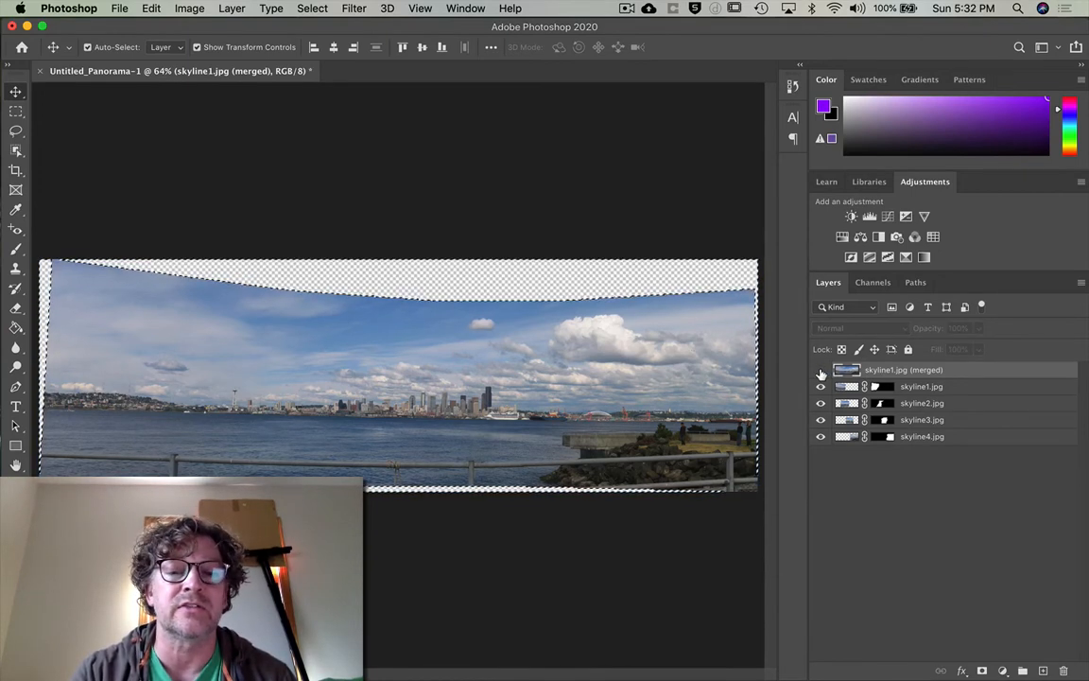
{"action": "left_click", "coordinate": [820, 370]}
{"action": "left_click", "coordinate": [821, 370]}
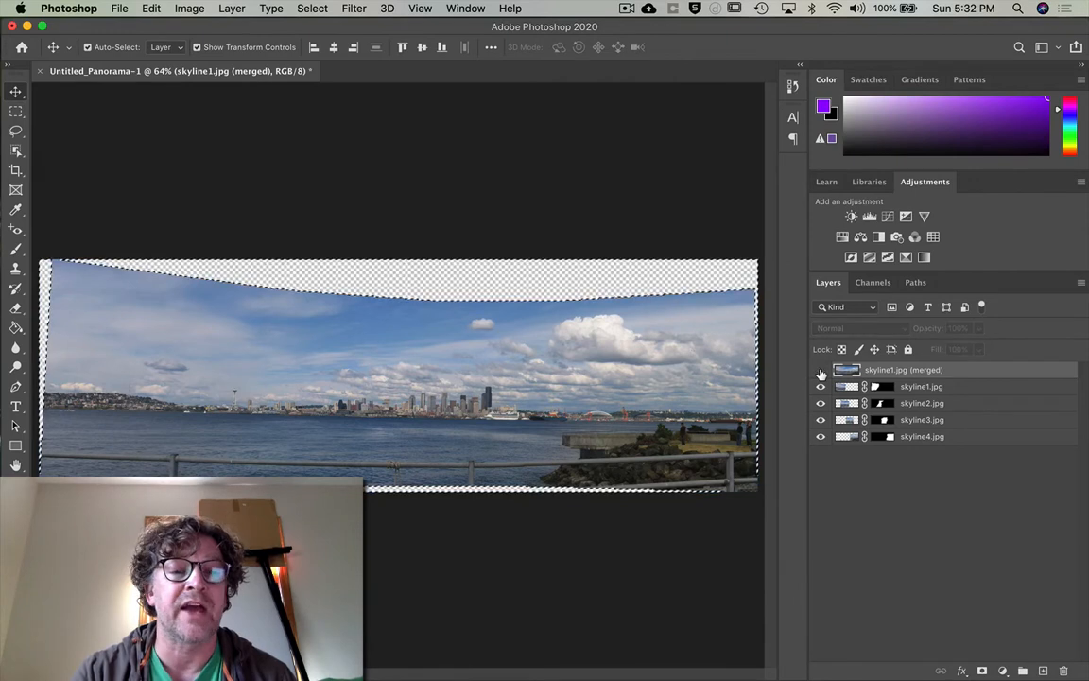
{"action": "left_click", "coordinate": [821, 370]}
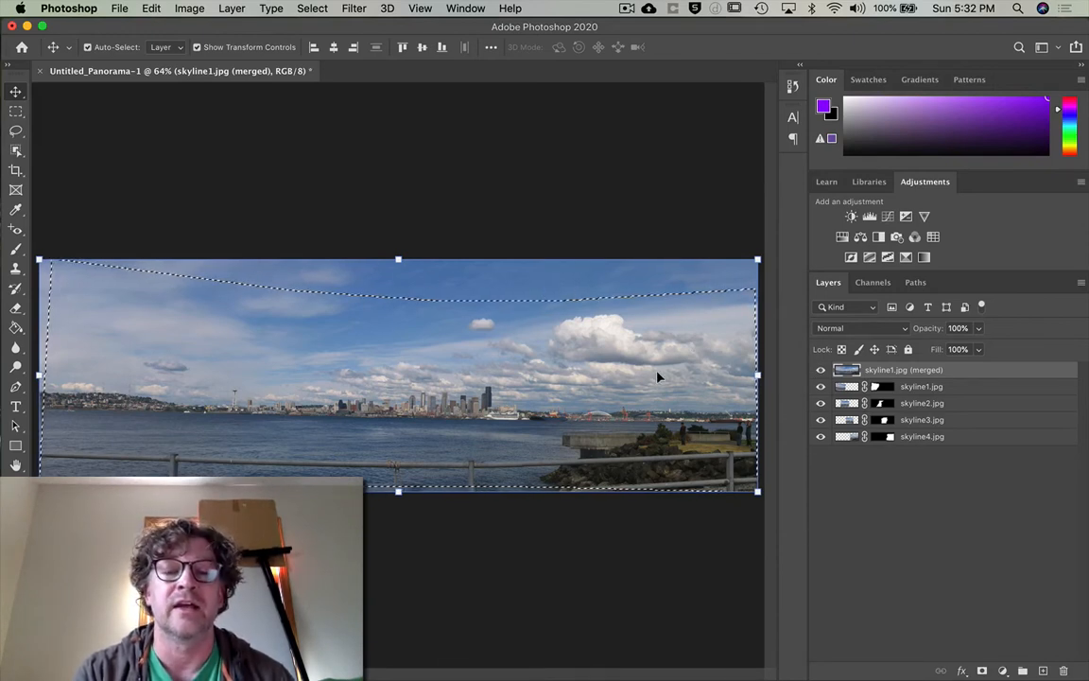
{"action": "left_click", "coordinate": [821, 370]}
{"action": "left_click", "coordinate": [821, 369]}
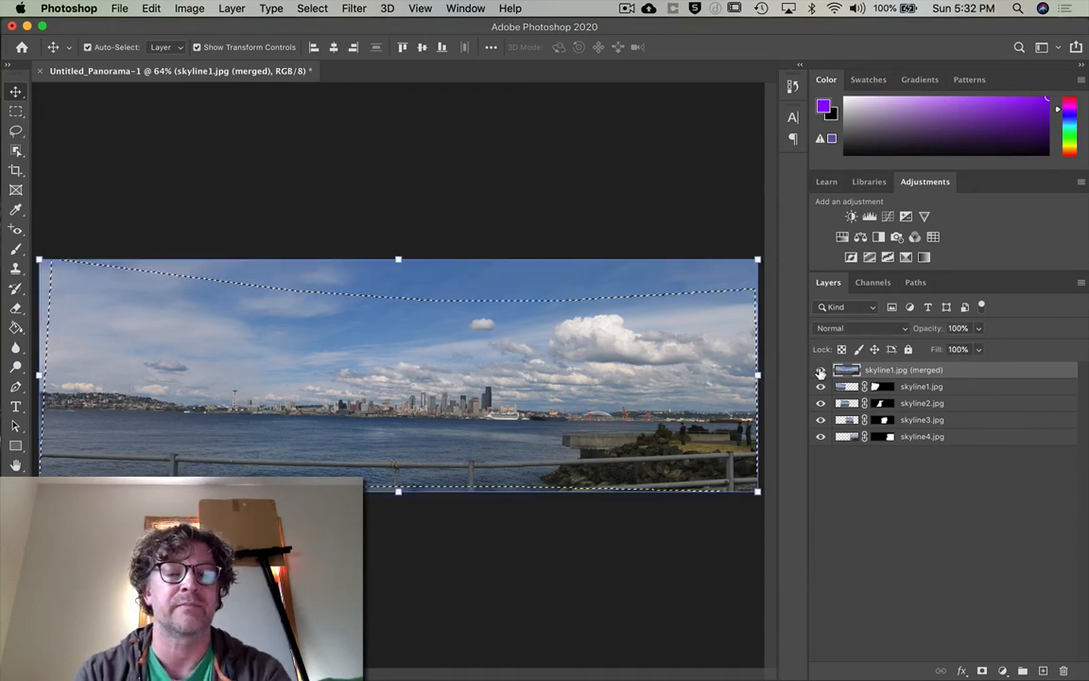
{"action": "left_click", "coordinate": [820, 370]}
{"action": "left_click", "coordinate": [821, 370]}
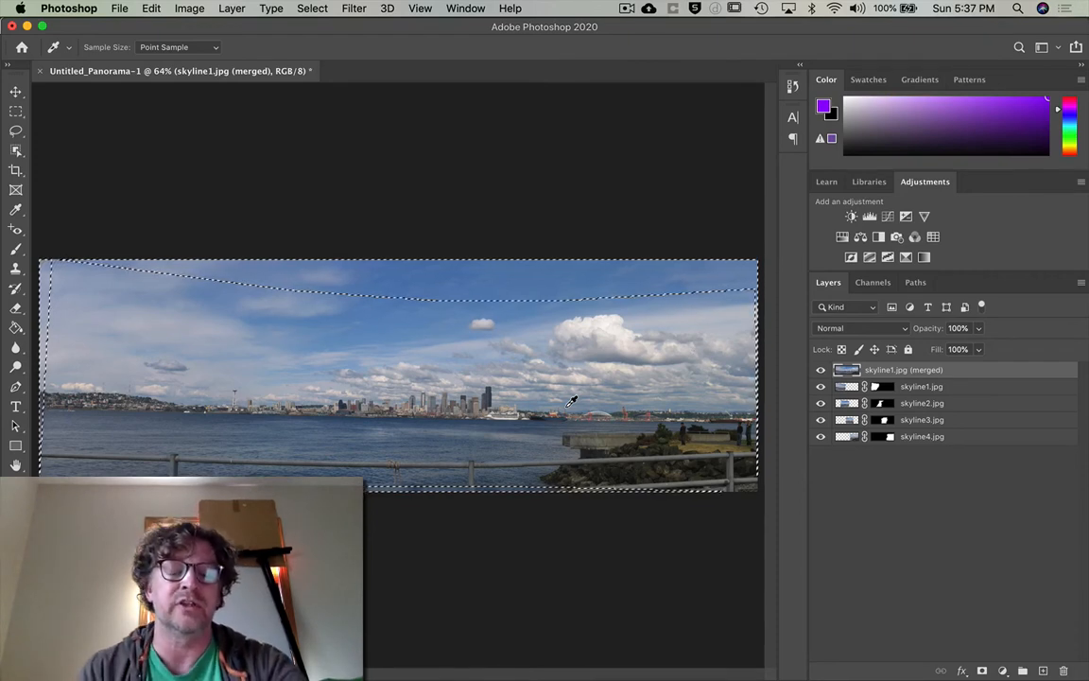
Step: Remove the active selection from the panorama
{"action": "key", "text": "super+d"}
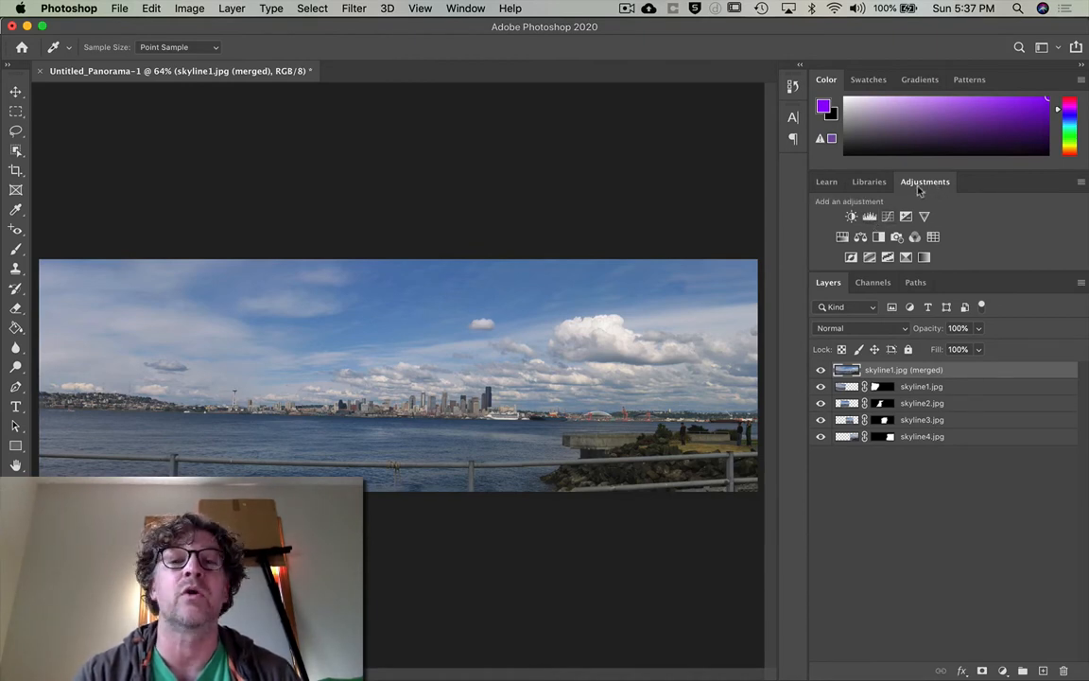
{"action": "left_click", "coordinate": [462, 7]}
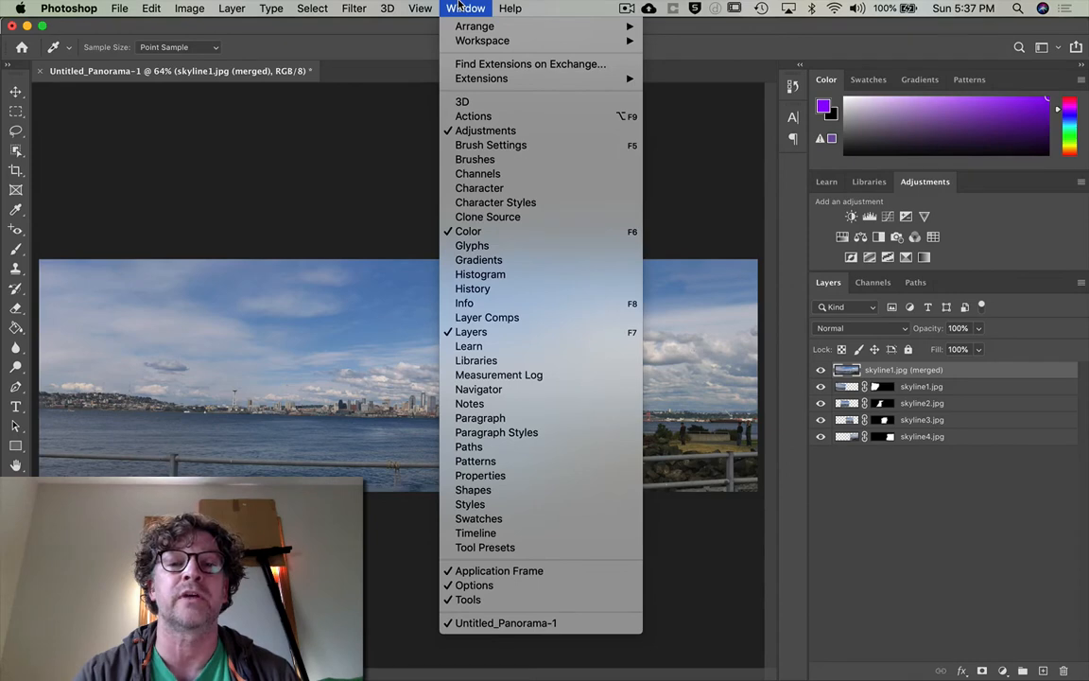
{"action": "left_click", "coordinate": [468, 7]}
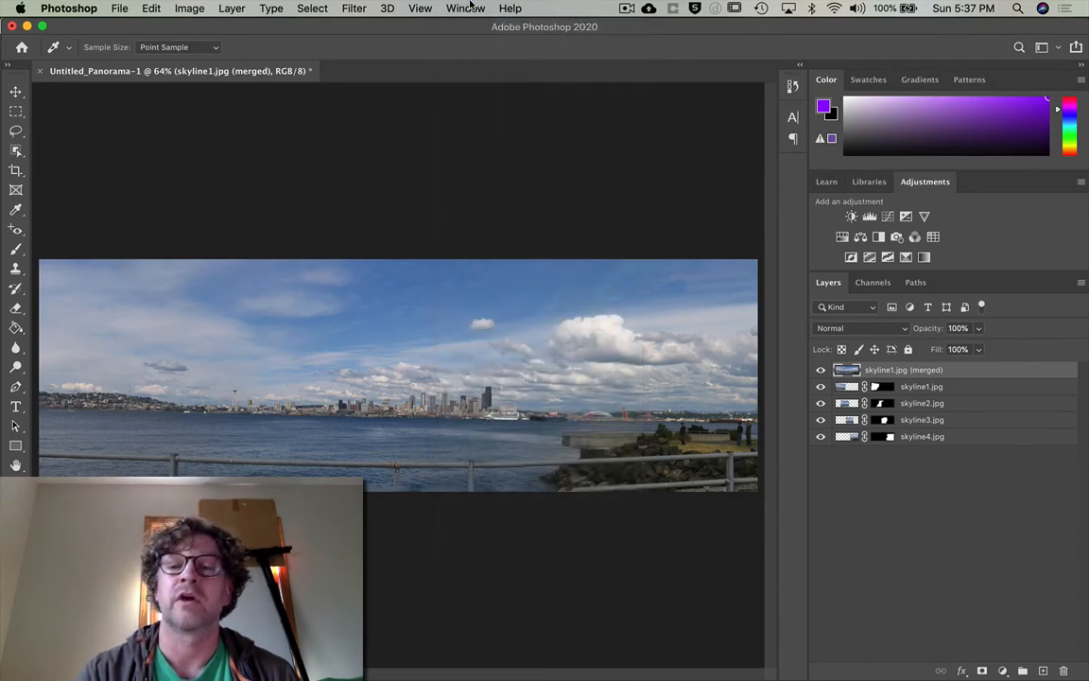
Step: Add a Levels adjustment layer above the merged panorama and set its white point by sampling the brightest part of the large cloud
{"action": "left_click", "coordinate": [869, 217]}
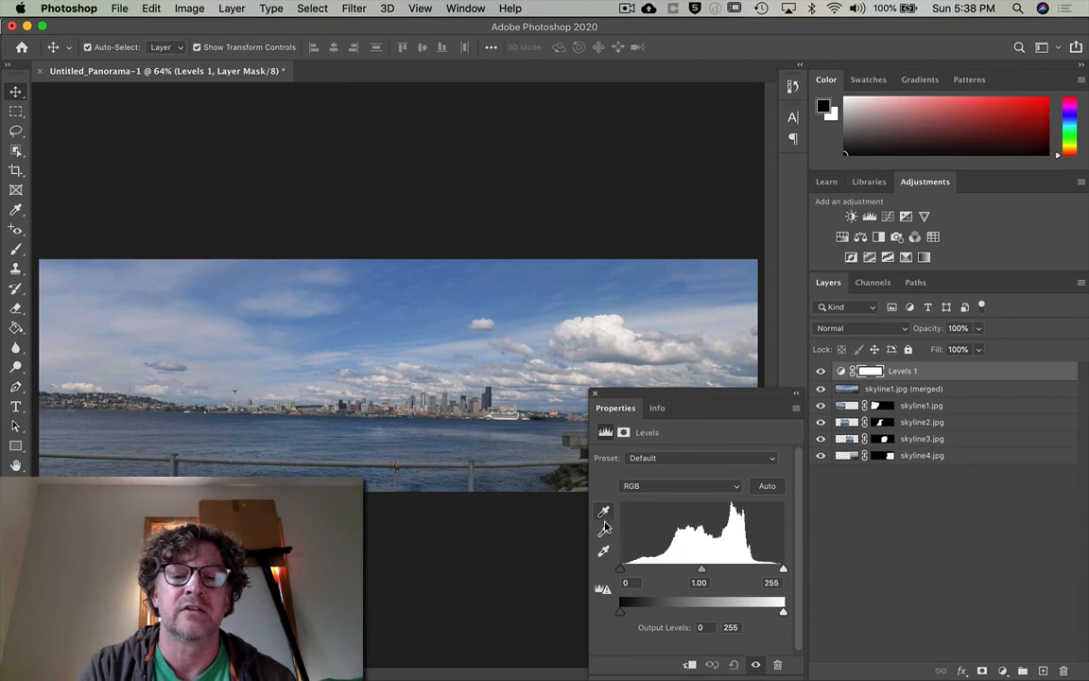
{"action": "left_click", "coordinate": [604, 552]}
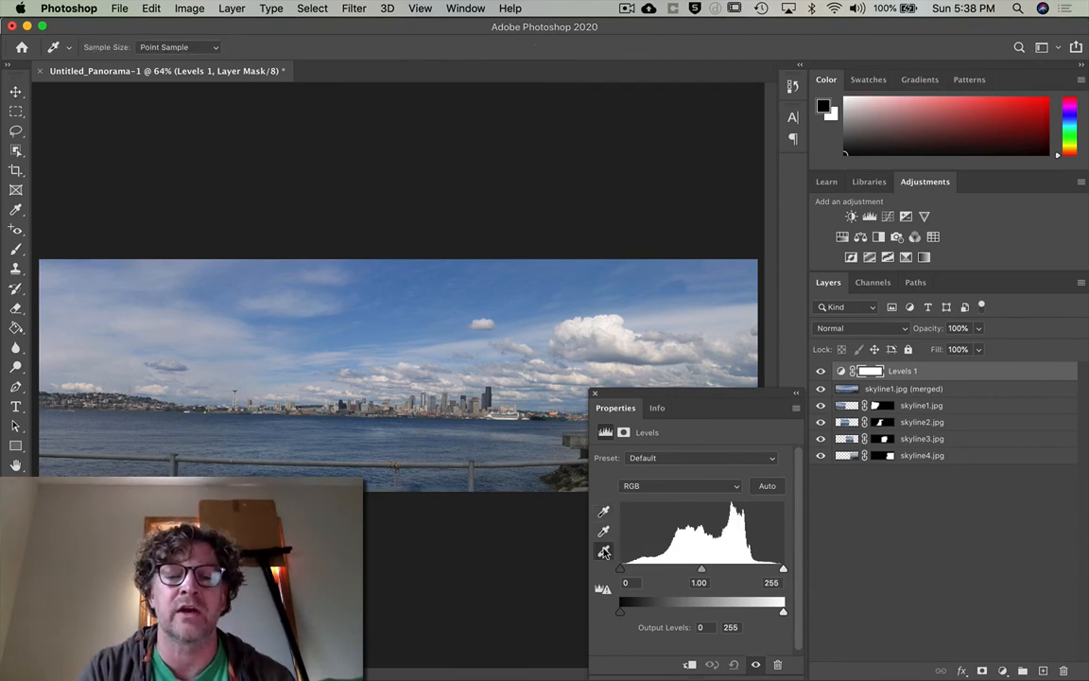
{"action": "left_click", "coordinate": [610, 320]}
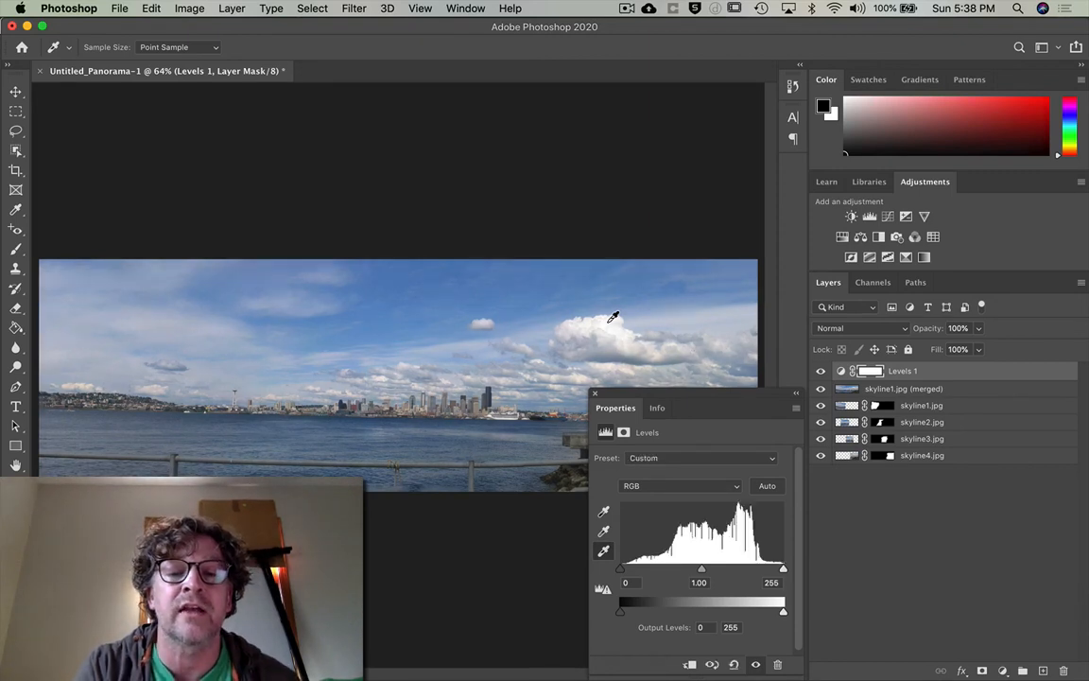
{"action": "left_click", "coordinate": [619, 318]}
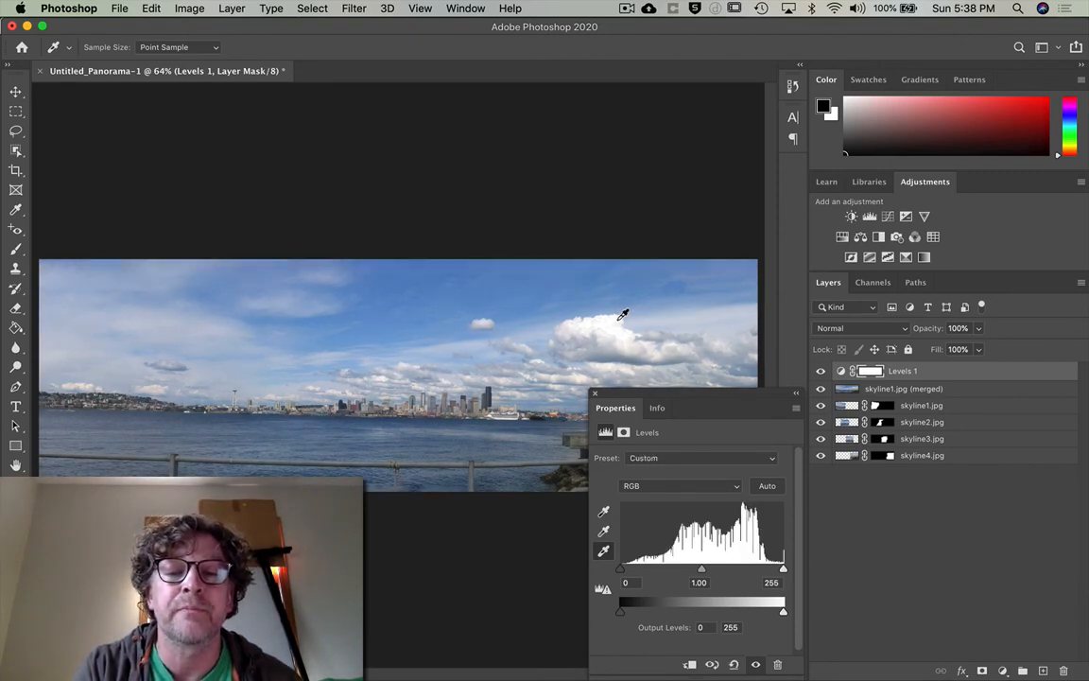
{"action": "left_click", "coordinate": [595, 394]}
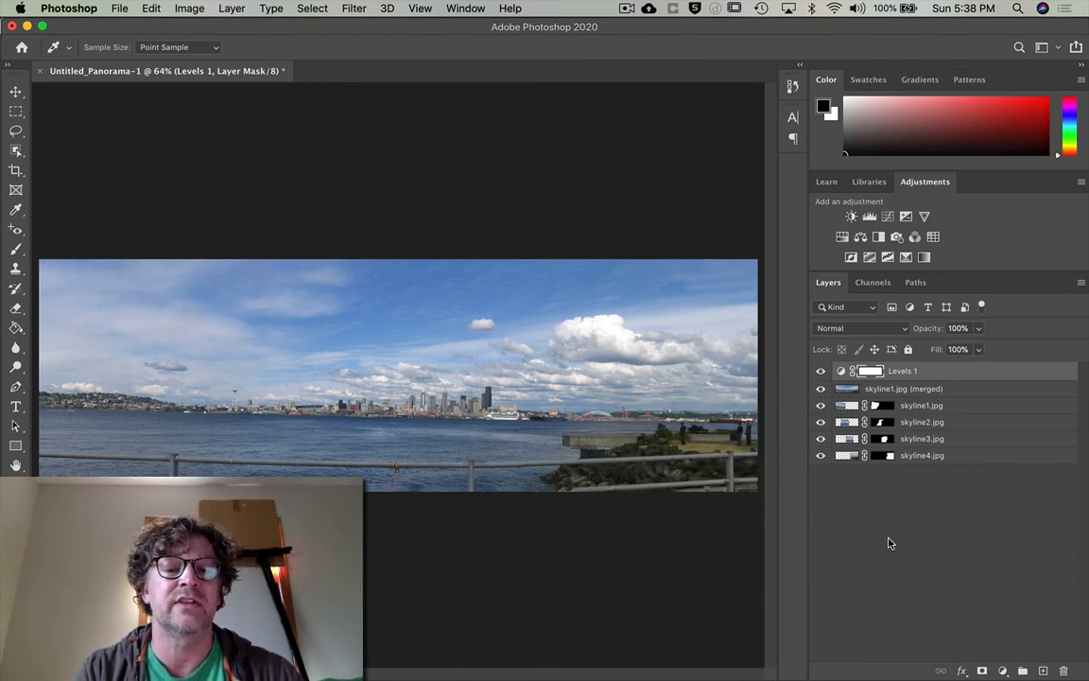
Step: Toggle the Levels adjustment layer's visibility to compare the panorama before and after the correction
{"action": "left_click", "coordinate": [821, 372]}
{"action": "left_click", "coordinate": [820, 372]}
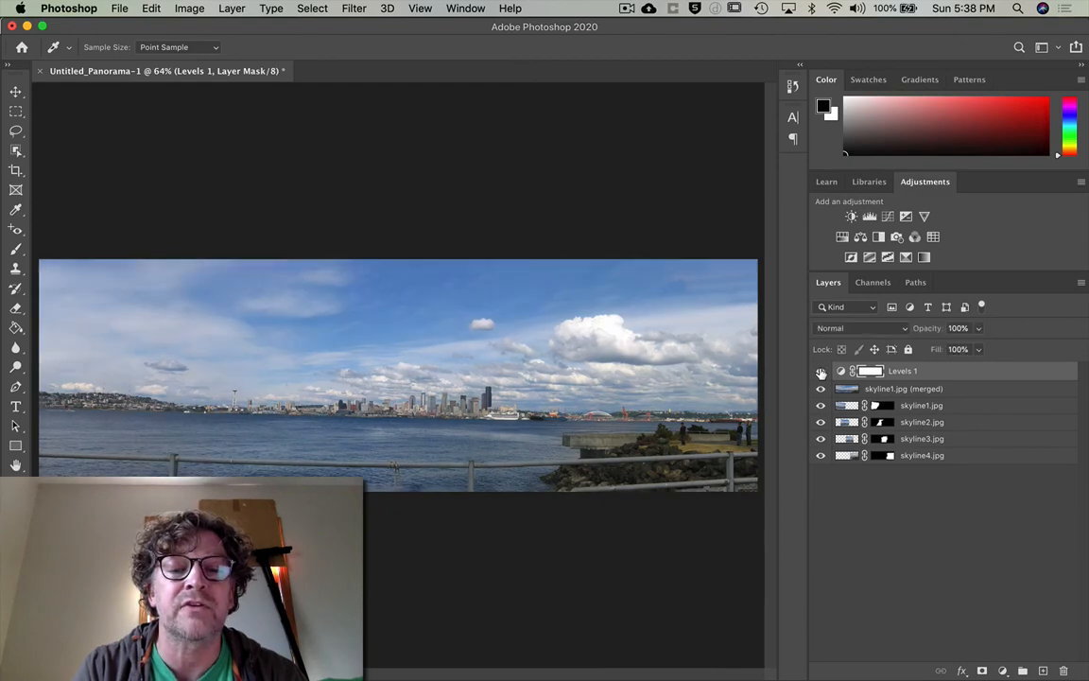
{"action": "left_click", "coordinate": [821, 371]}
{"action": "left_click", "coordinate": [820, 371]}
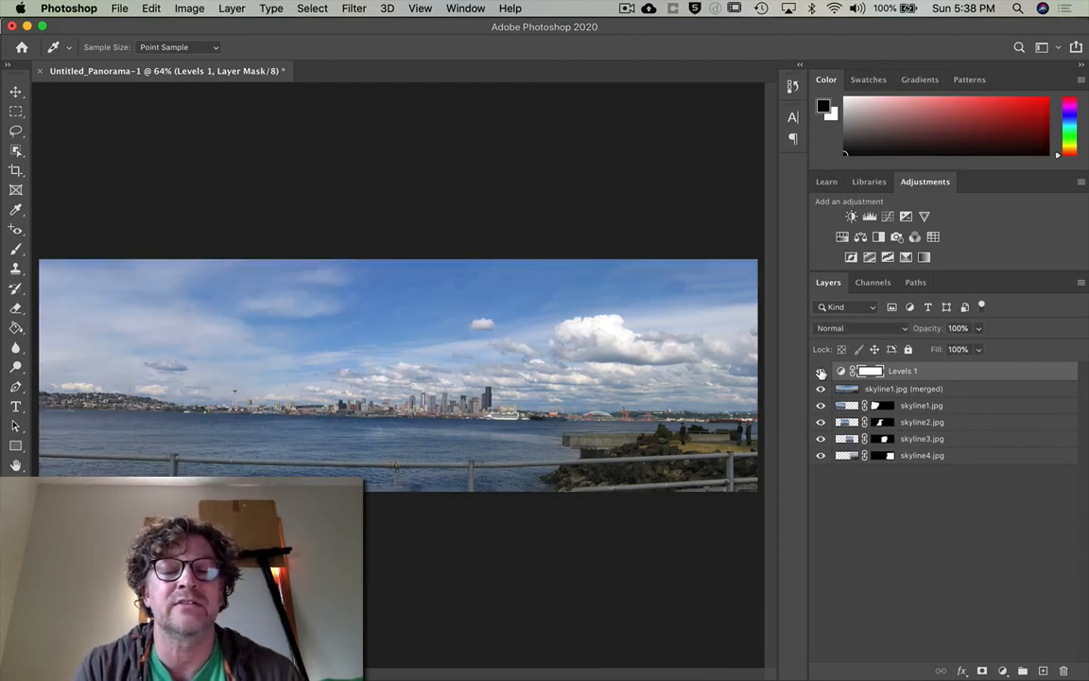